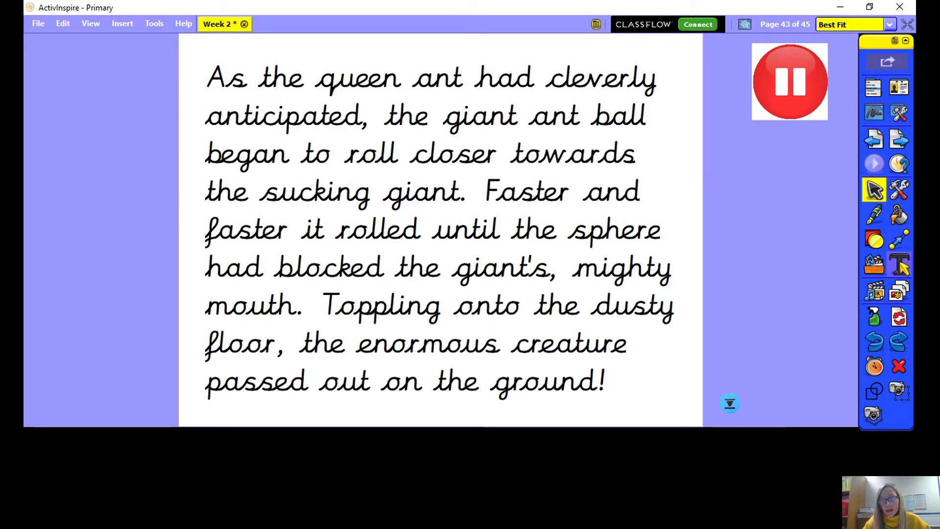
Replace the word "giant" before "ant ball" with "enormous" in purple text.
click(900, 266)
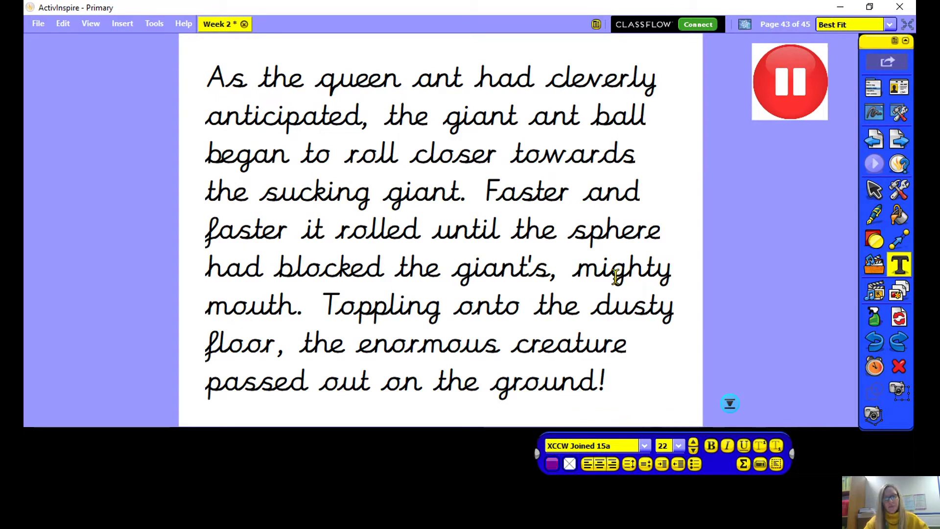
double_click(516, 116)
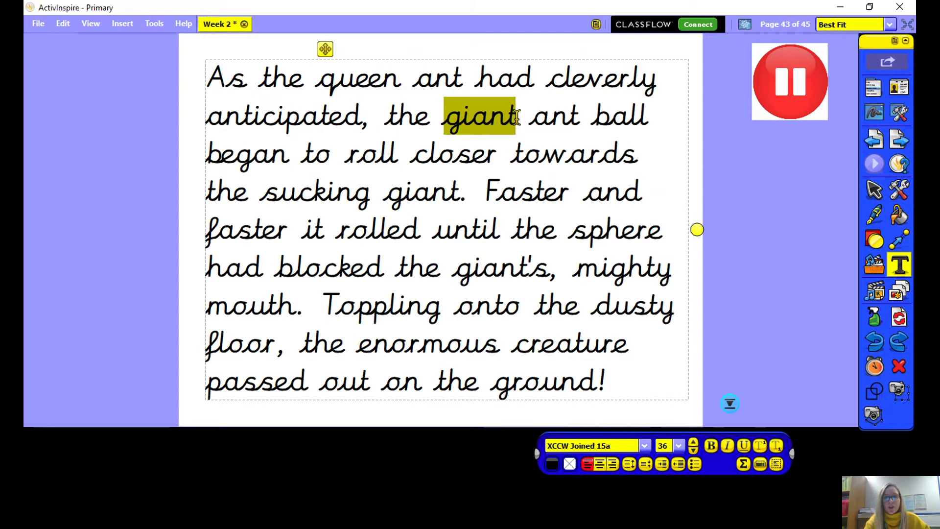
key(BackSpace)
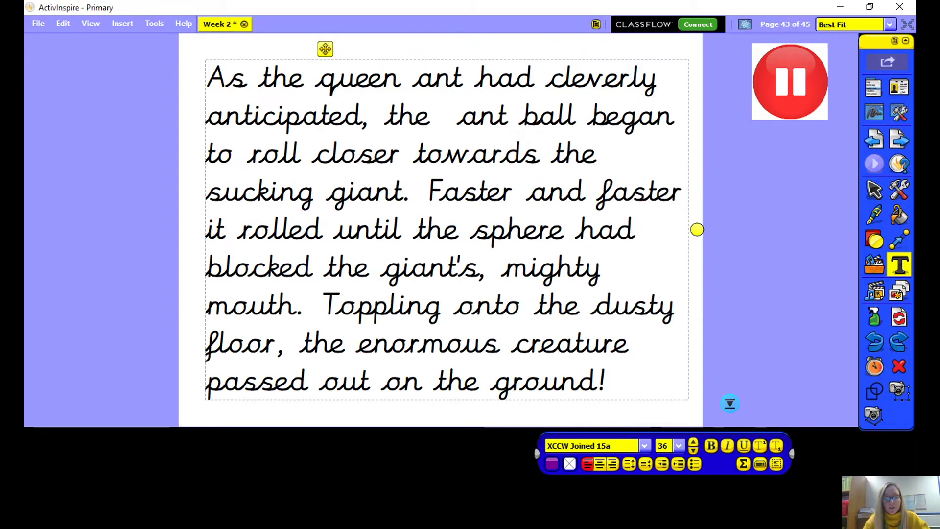
text(enormous)
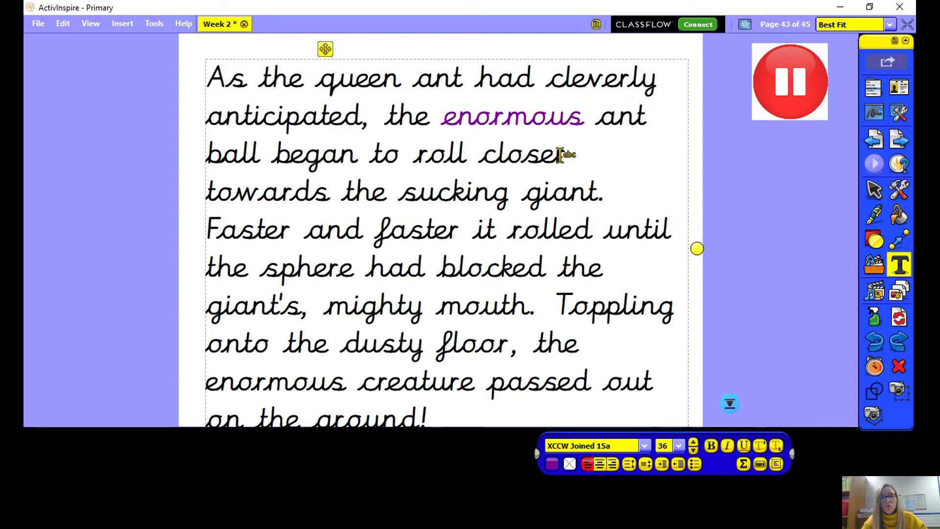
Replace "roll closer" with the purple phrase "sweep across the dusty gound" before "towards".
drag(569, 152, 439, 164)
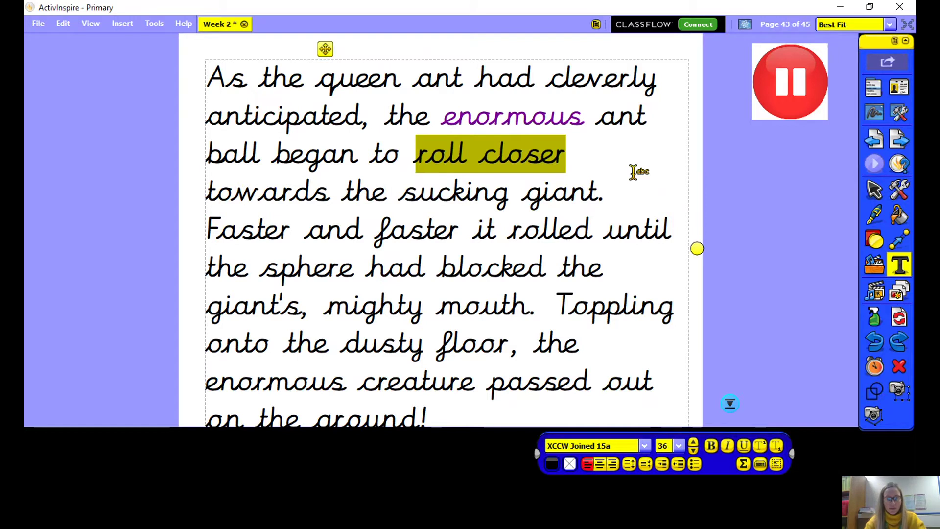
key(Delete)
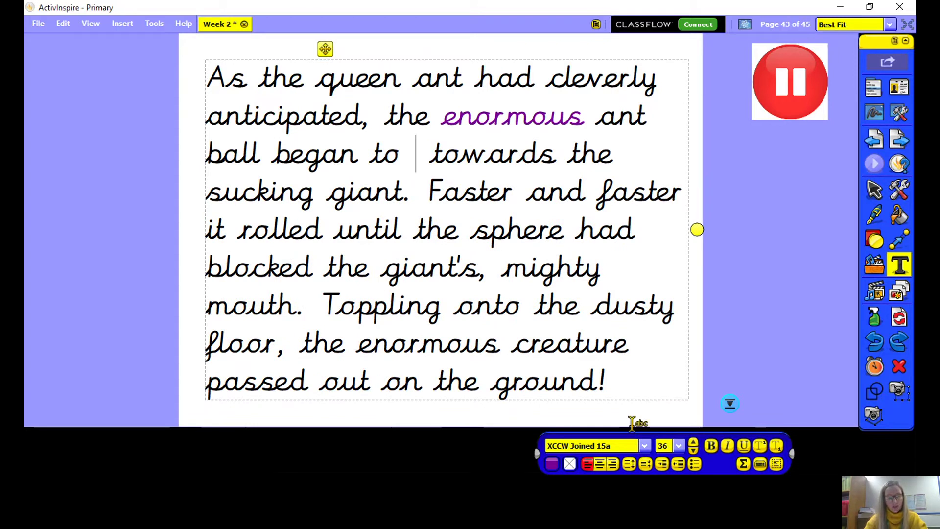
text(sweep)
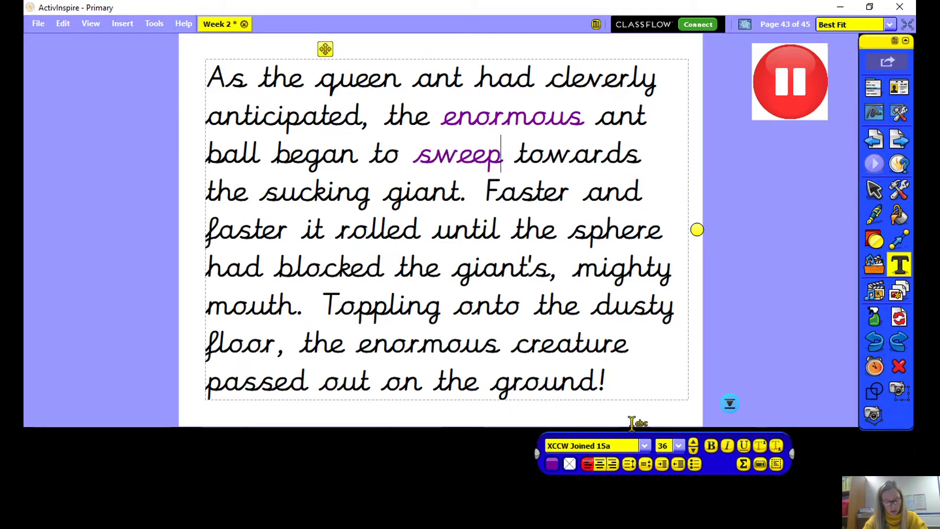
text( across)
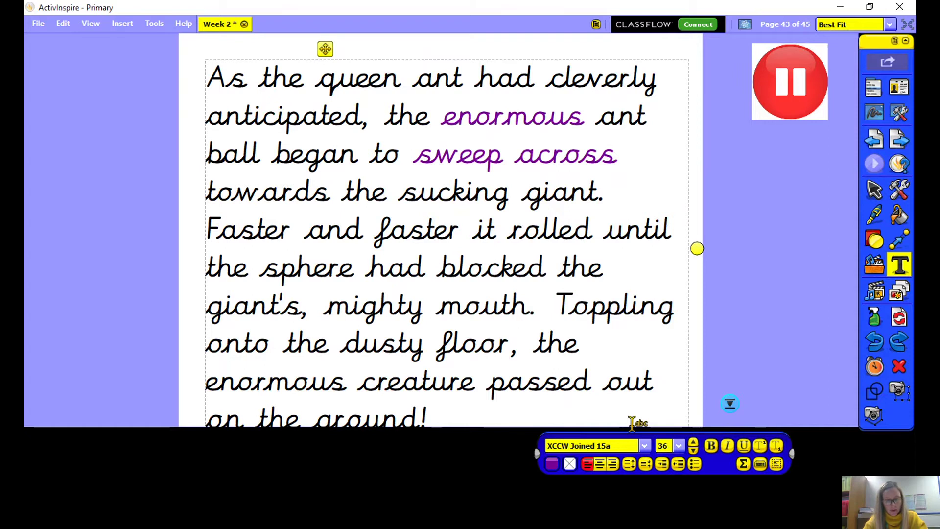
text( the dusty)
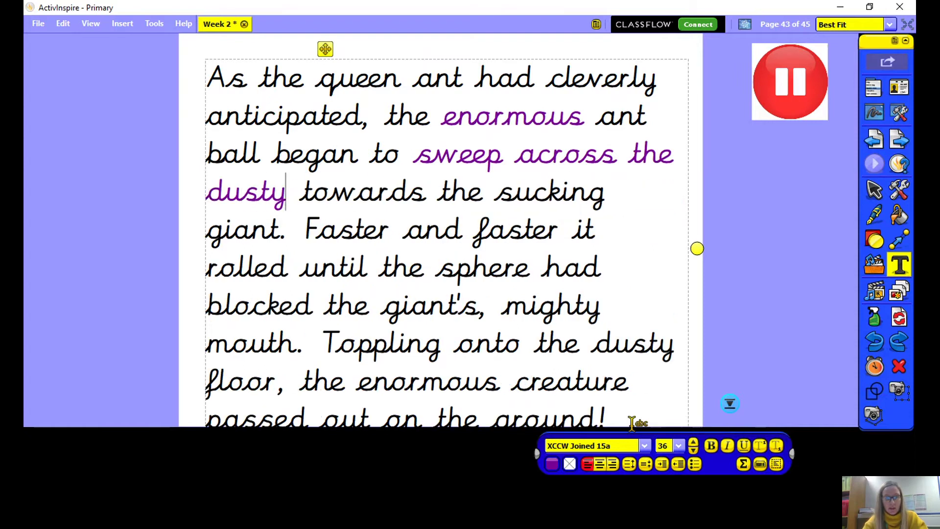
text( gound)
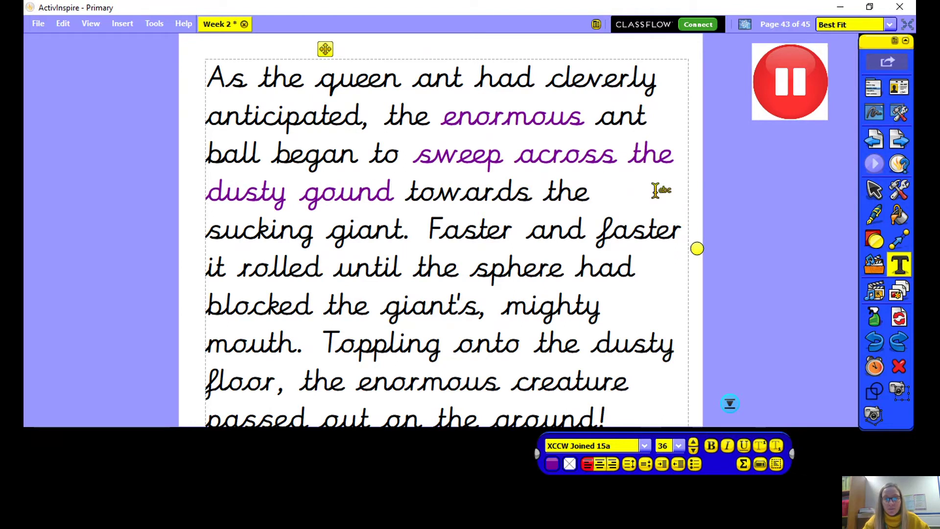
Finish editing the text and move the paragraph slightly up on the page so its last line fits.
click(795, 241)
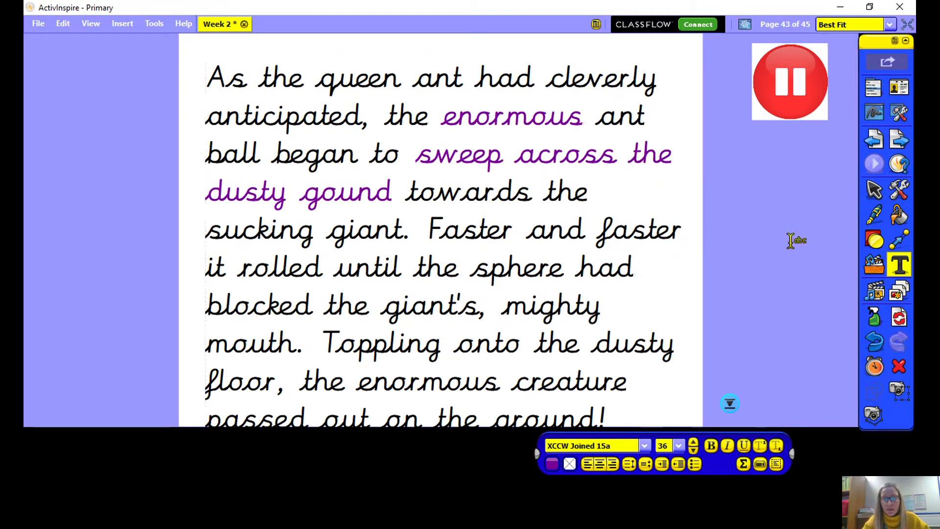
click(874, 190)
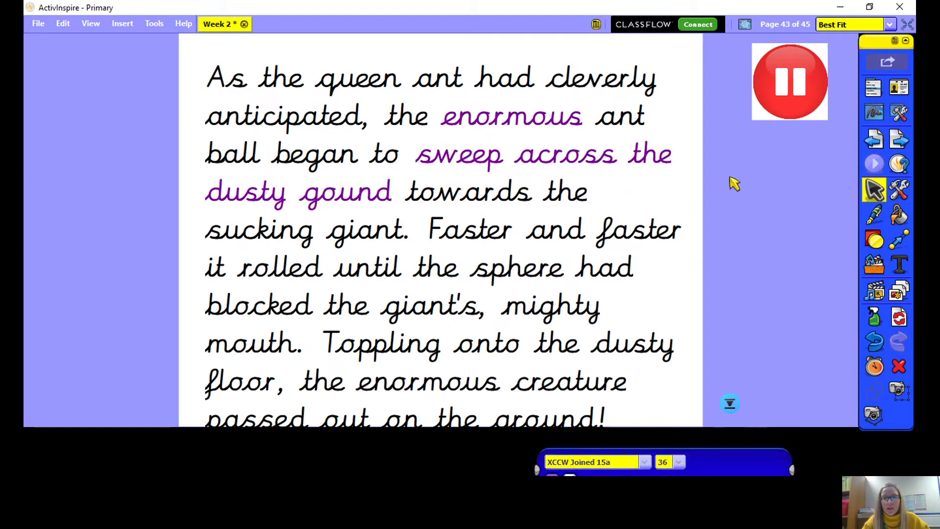
drag(532, 191, 529, 174)
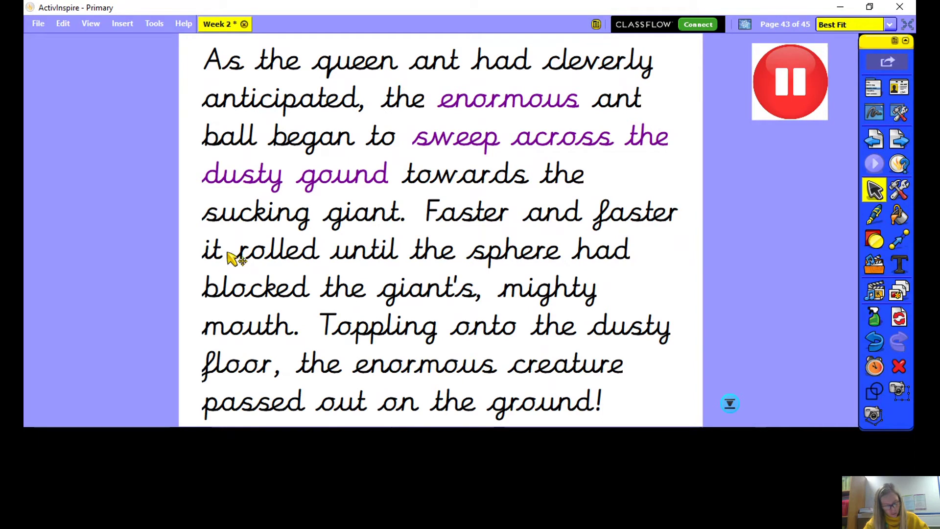
Delete the words "it rolled" after "Faster and faster" in the paragraph.
double_click(318, 251)
drag(318, 252, 201, 257)
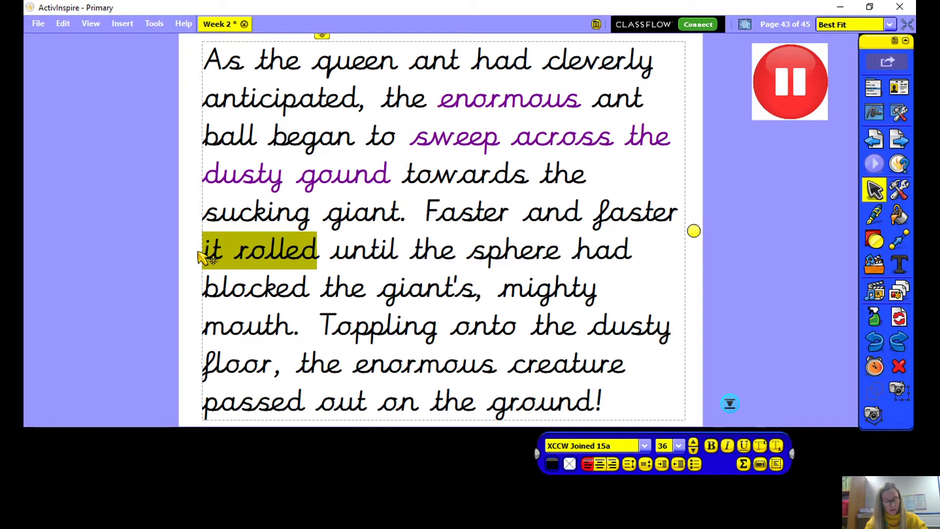
key(Delete)
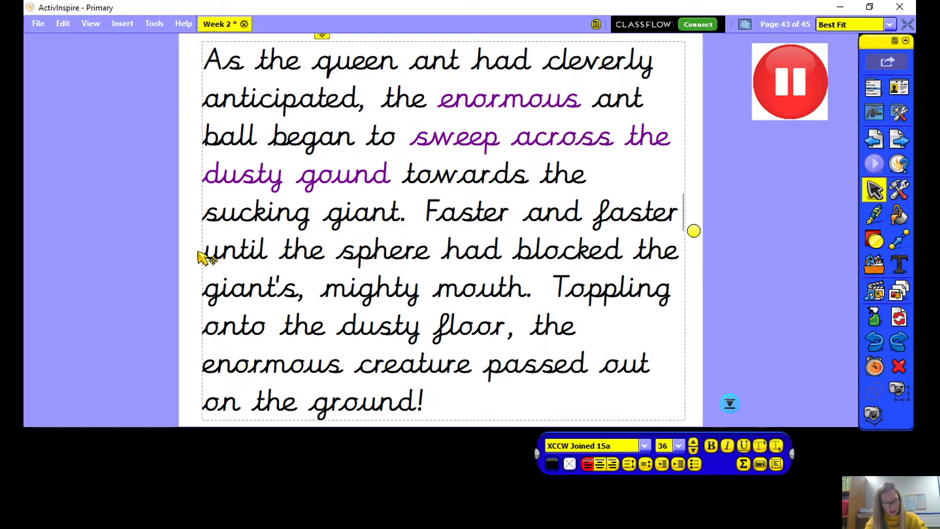
text(the)
key(BackSpace)
key(BackSpace)
key(BackSpace)
key(BackSpace)
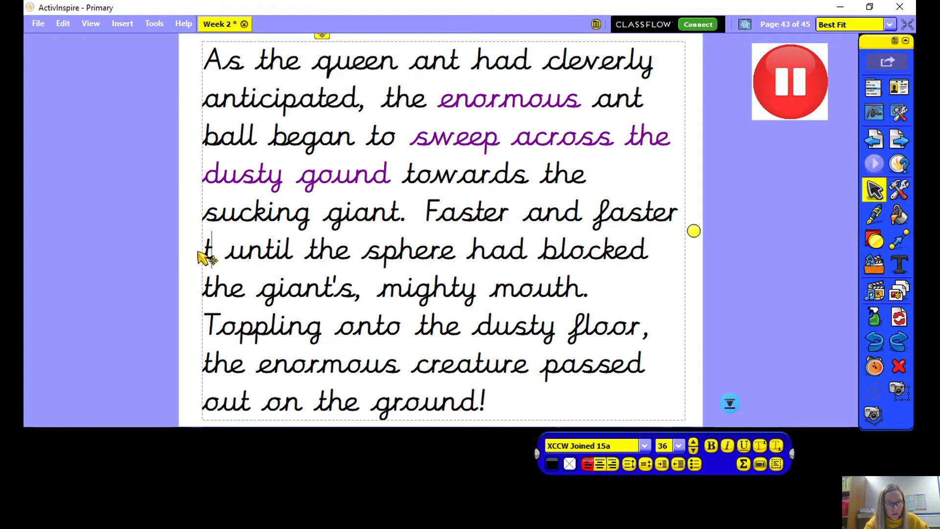
Set the text colour to purple and insert "the sphere of tumbling ants" after "Faster and faster".
click(553, 461)
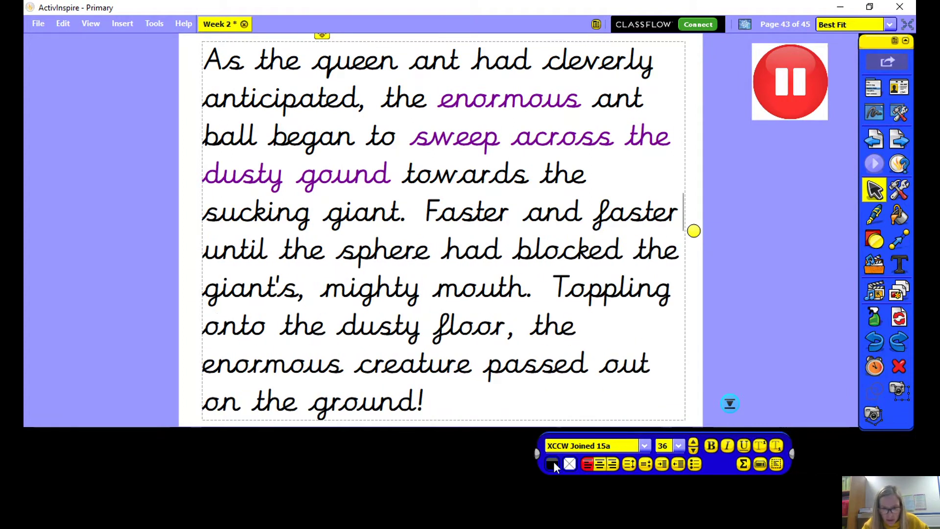
text(the  )
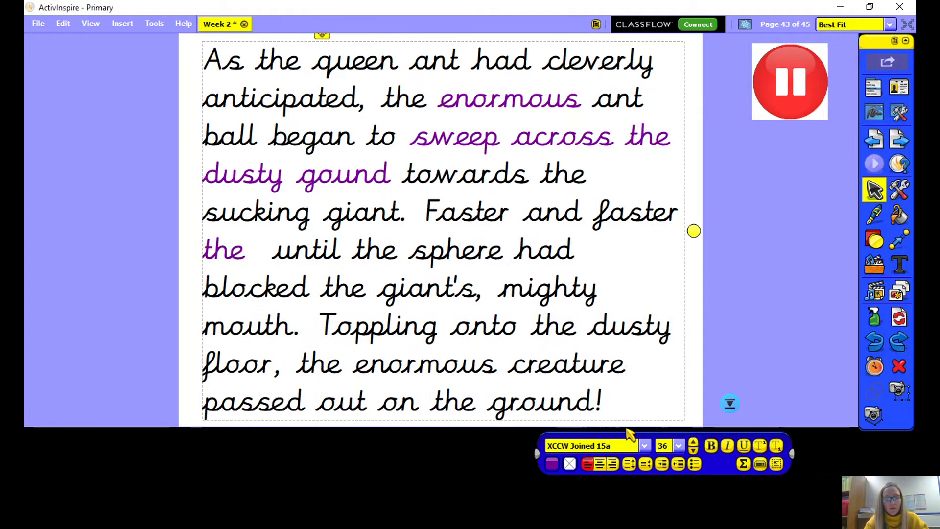
text(sphere h)
key(BackSpace)
key(BackSpace)
text(here )
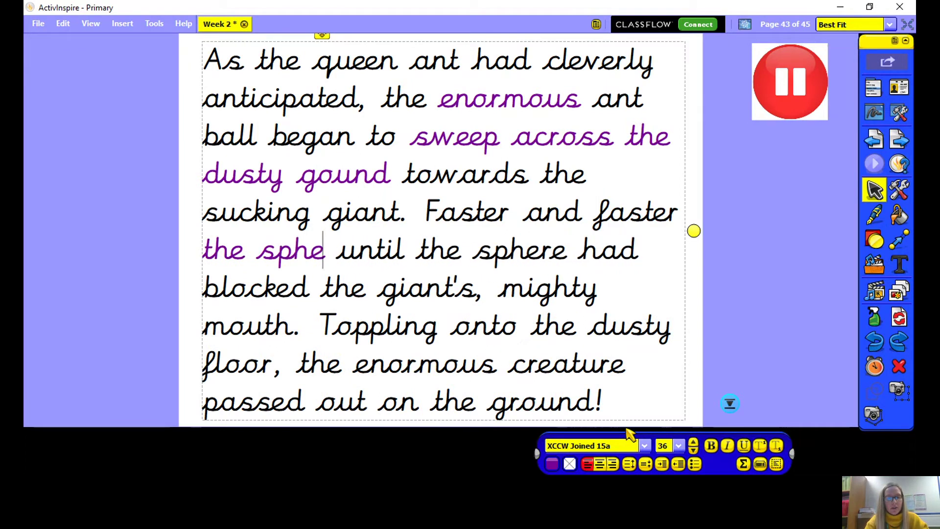
text(of tumbi until the)
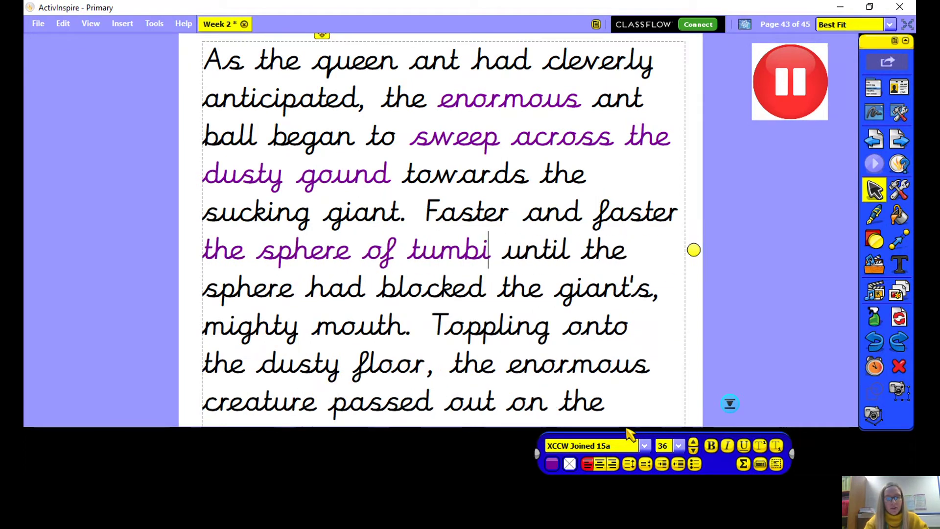
key(BackSpace)
text(l)
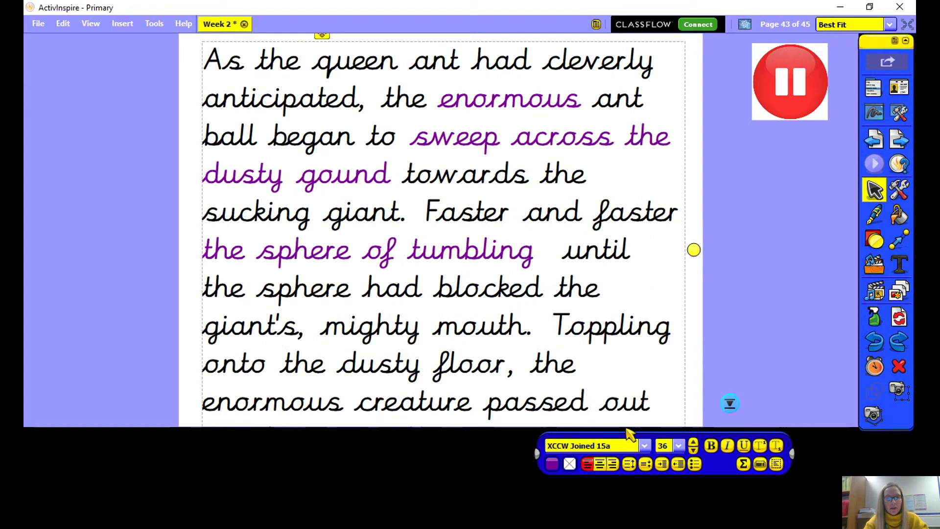
text(ing ant)
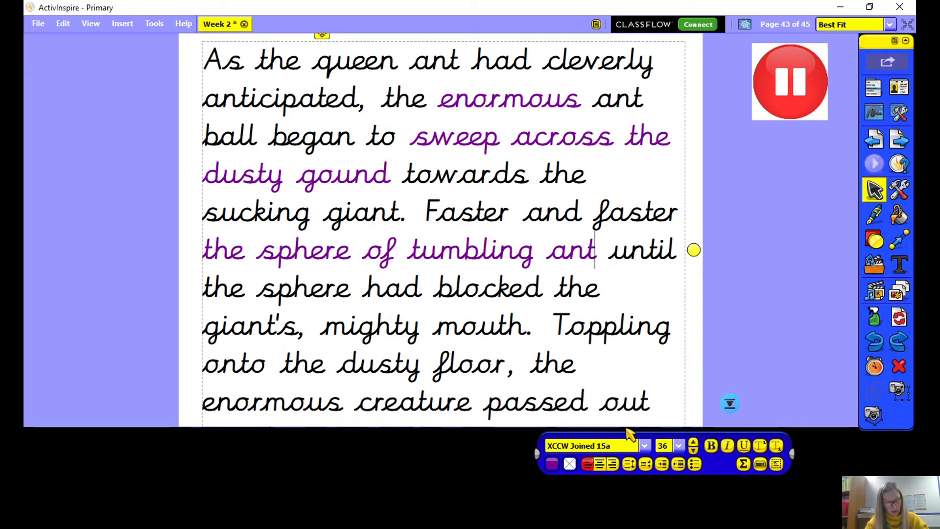
text(s)
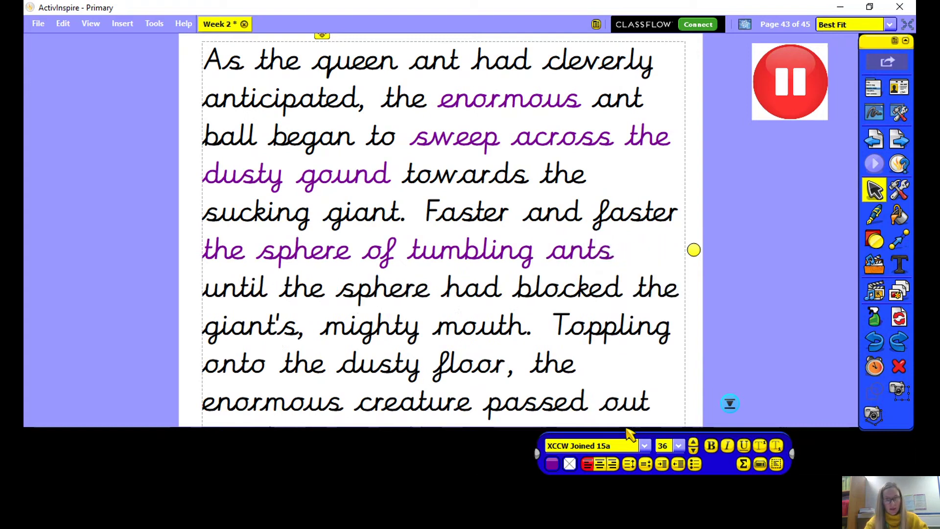
Add the word "rolled" in purple after "tumbling ants", correcting the mistyped first letter.
text( tolled)
key(BackSpace)
key(BackSpace)
key(BackSpace)
key(BackSpace)
key(BackSpace)
key(BackSpace)
text(r)
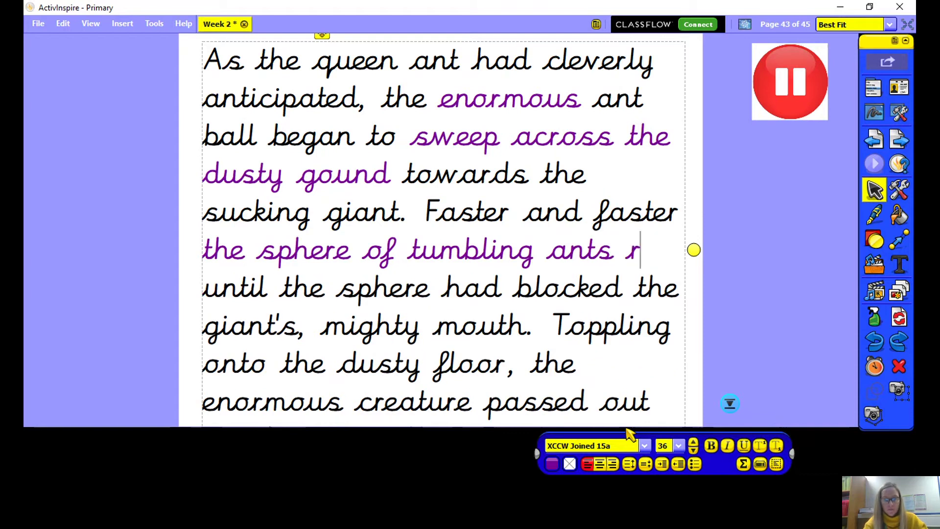
text(olled until the sphere had)
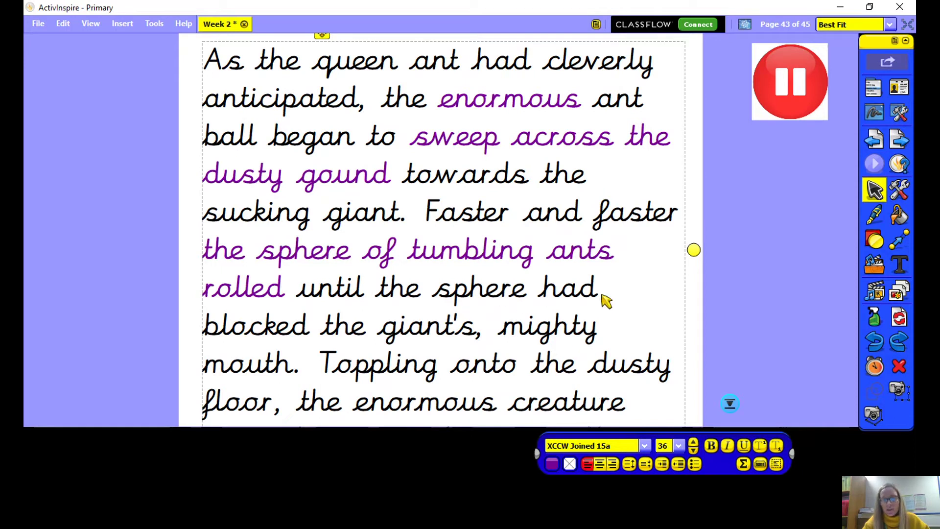
Replace "the sphere had" with "it" so the clause reads "until it blocked the giant's".
drag(597, 297, 439, 291)
key(BackSpace)
key(BackSpace)
key(BackSpace)
key(BackSpace)
text(it blocked)
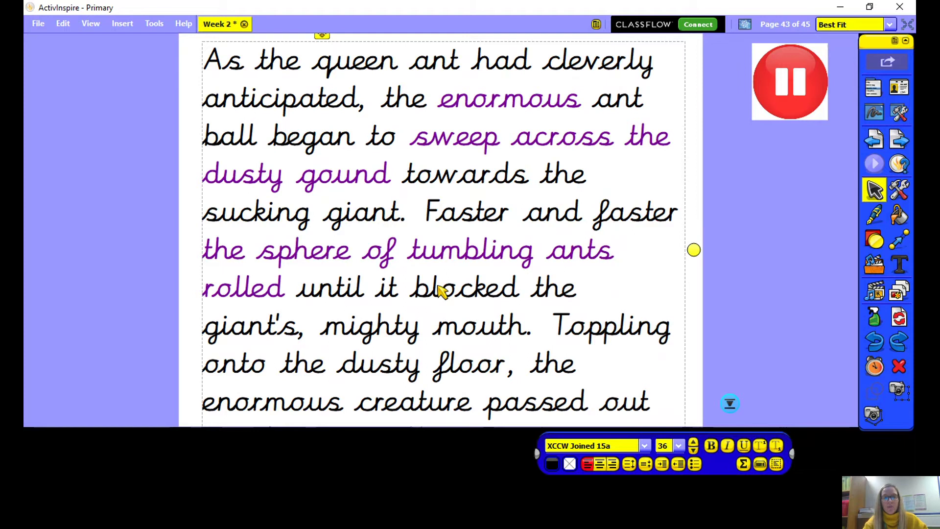
Insert "menacing" in purple before "mouth", add a comma after "mighty", and finish editing the text.
click(419, 329)
text(m)
key(BackSpace)
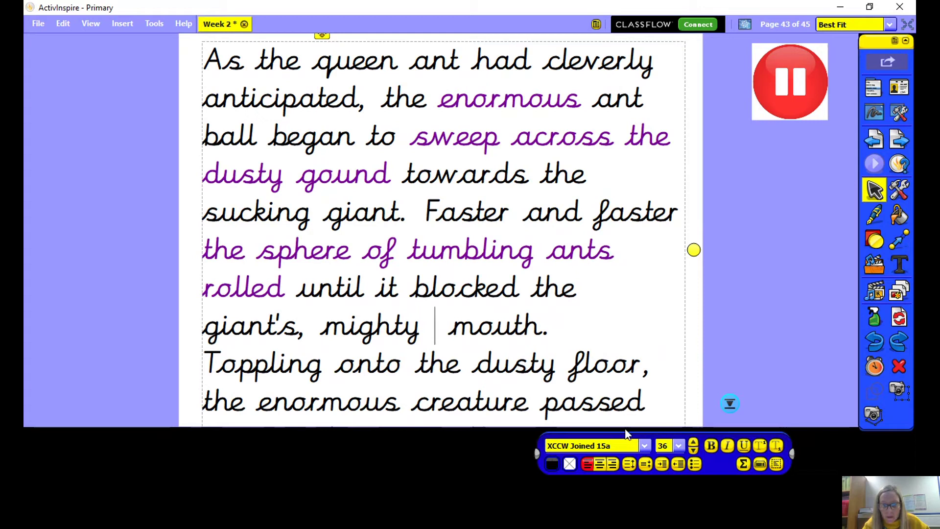
text(menacing,)
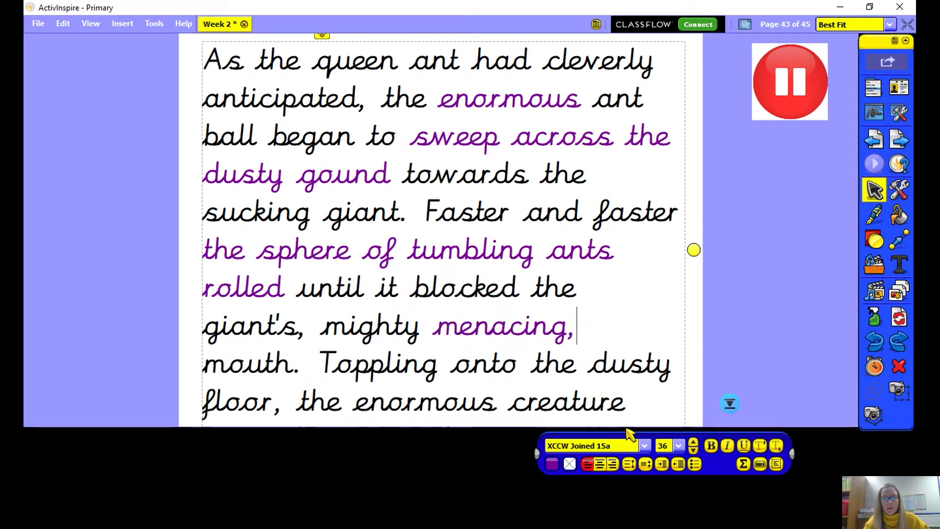
key(BackSpace)
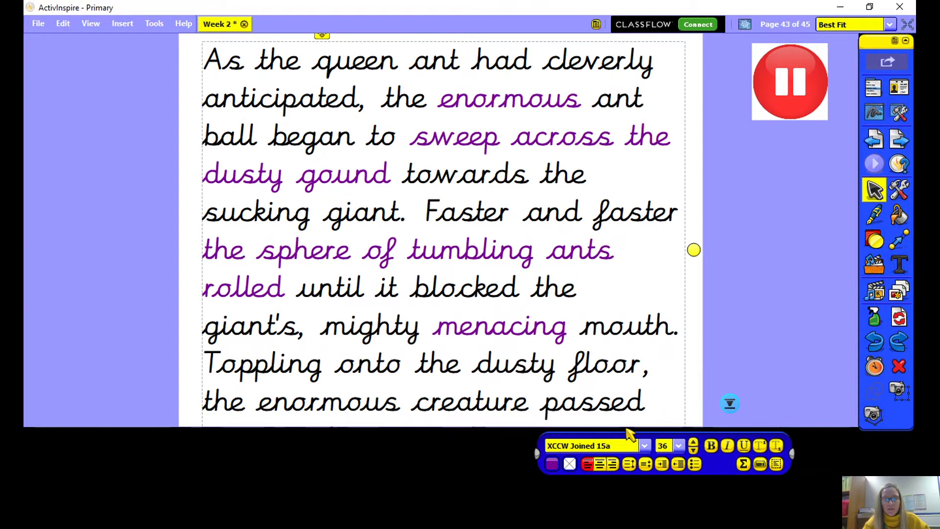
click(424, 327)
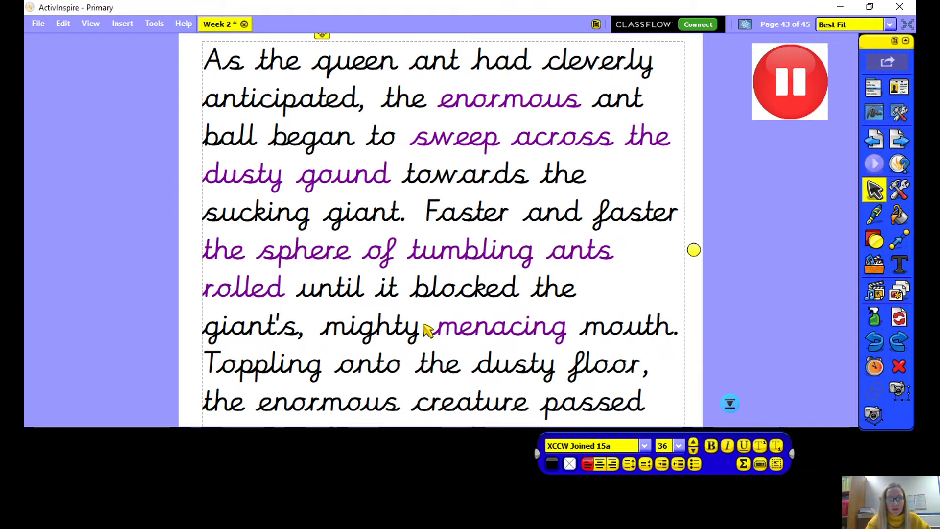
text(,)
click(794, 303)
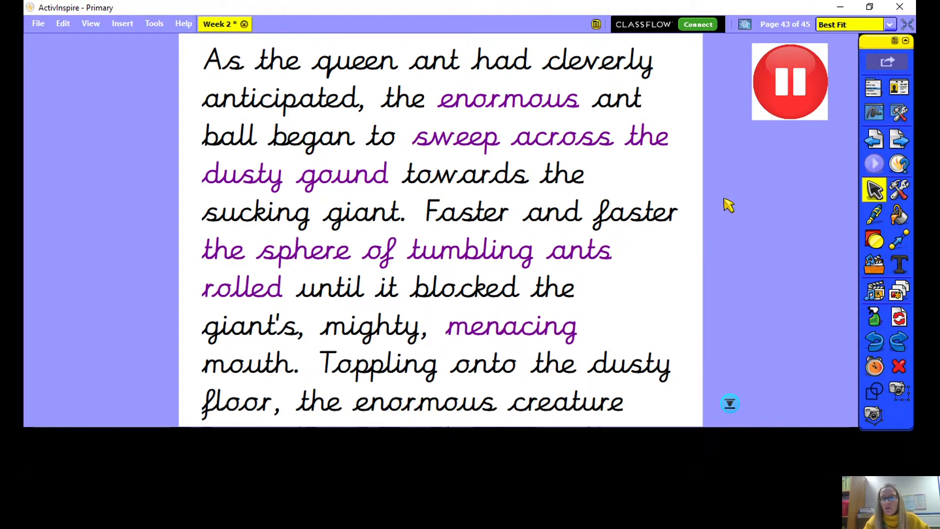
Widen the paragraph's text block to nearly the page width and shift it slightly up and to the left.
click(654, 219)
drag(691, 242, 705, 247)
drag(625, 251, 615, 245)
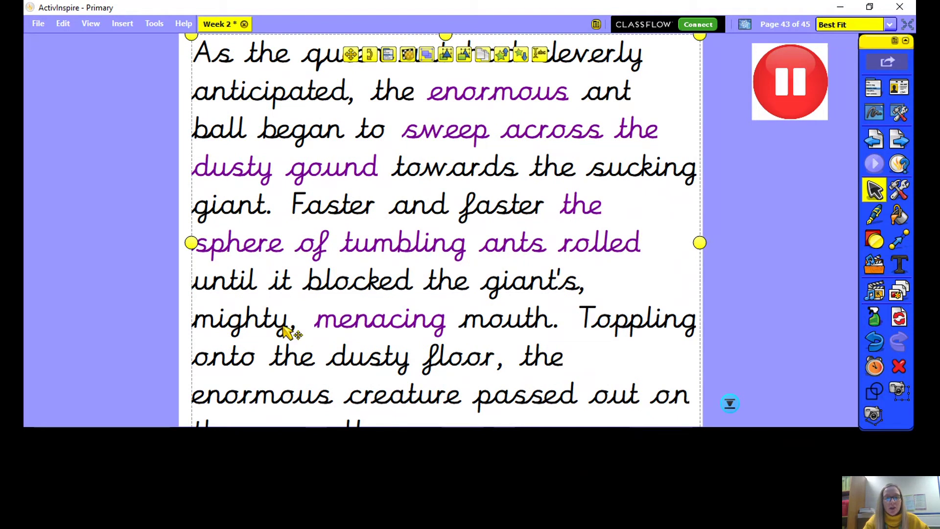
click(708, 300)
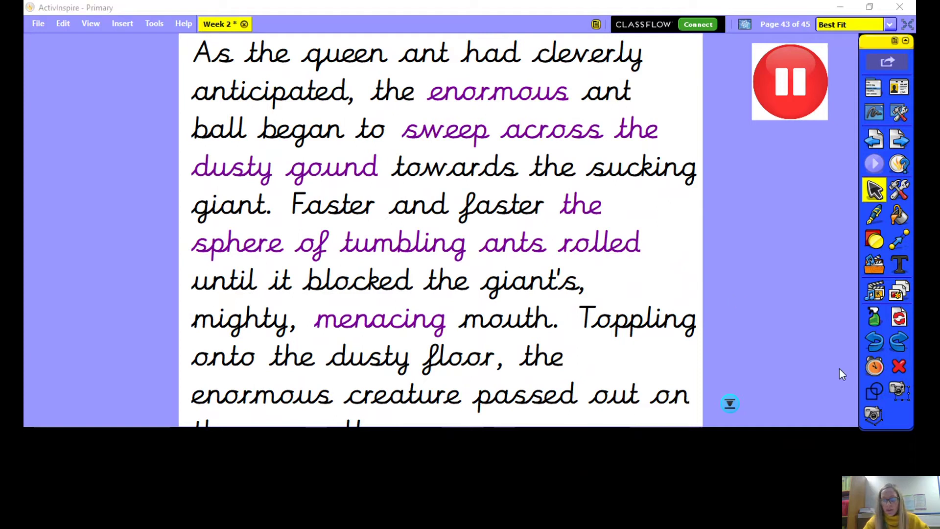
Replace "Toppling" with "Plummeting" in purple at the start of the last sentence.
click(729, 404)
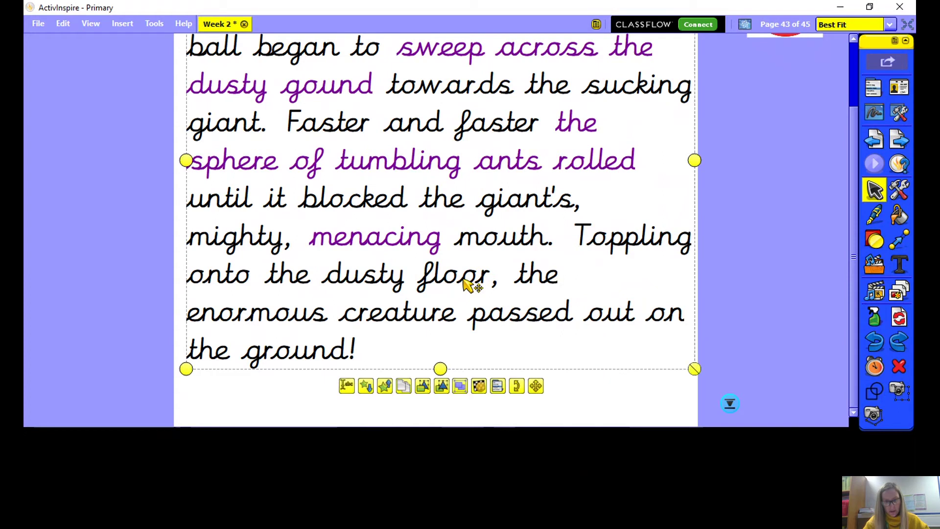
double_click(467, 286)
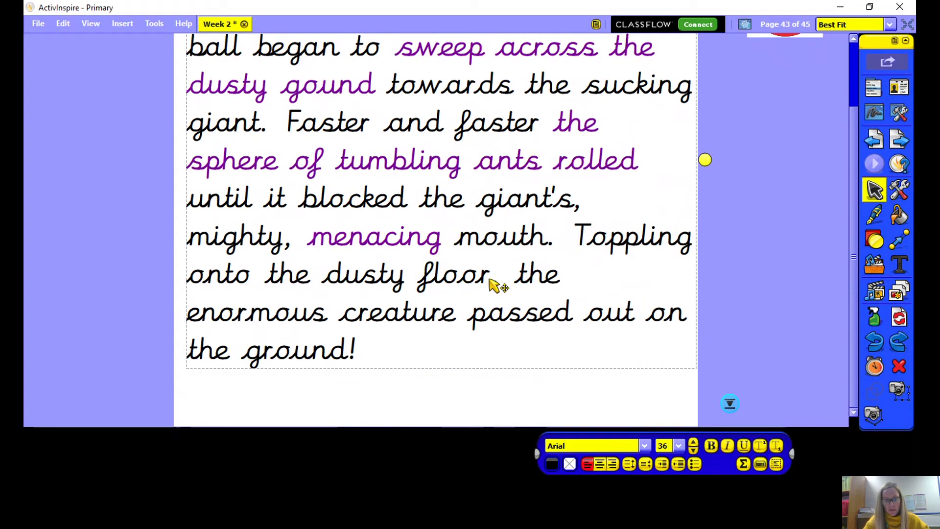
drag(489, 282, 577, 236)
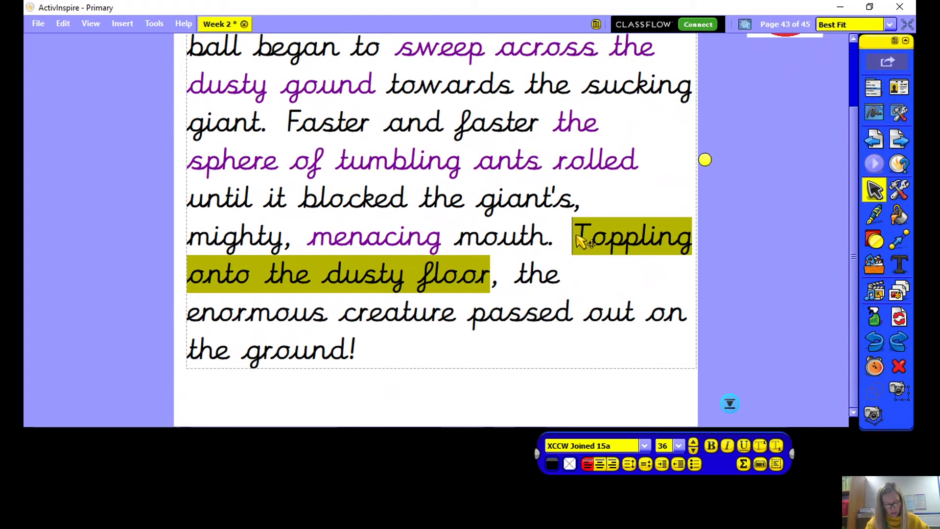
click(515, 280)
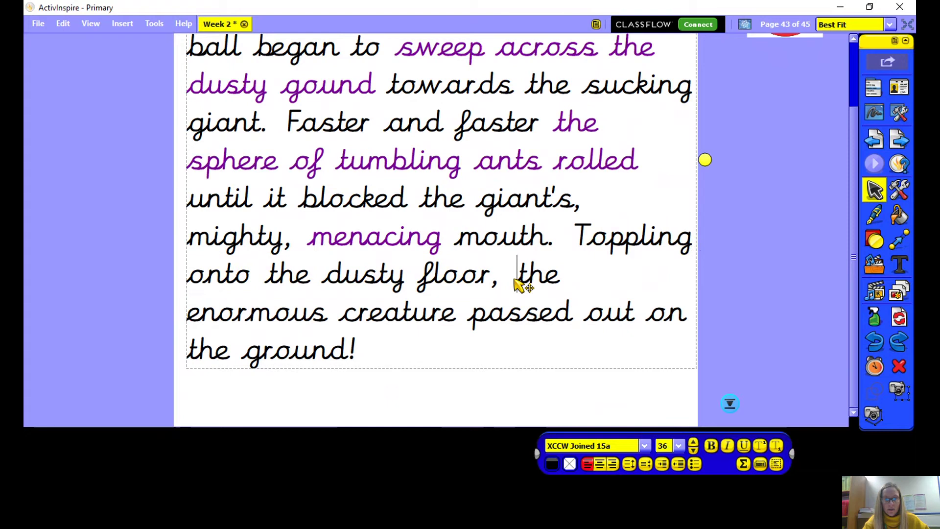
drag(685, 246, 575, 237)
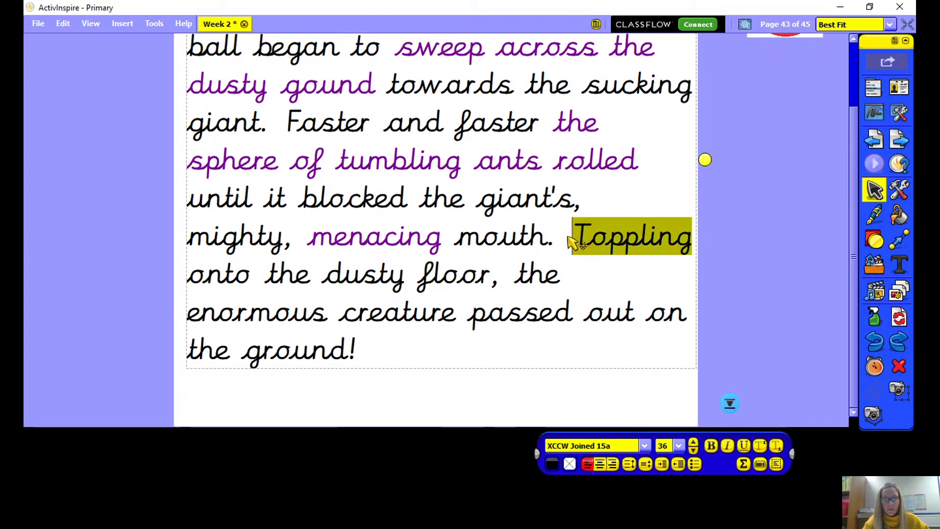
key(Delete)
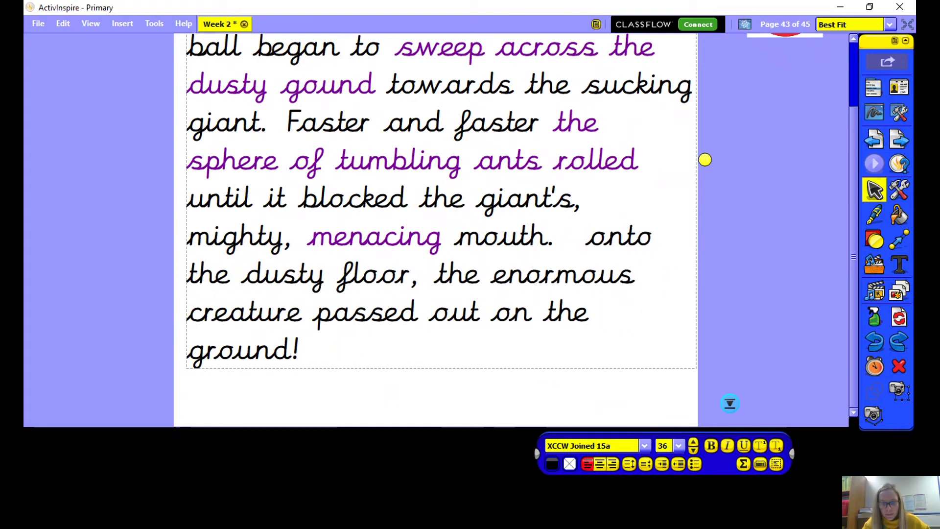
text(Plummeting)
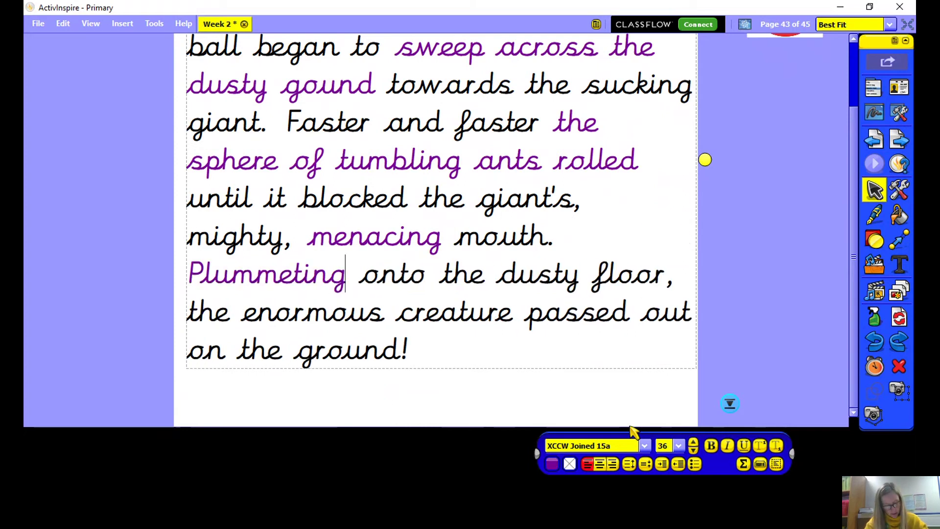
Add "in exhaustion" in purple after "Plummeting", leaving a single space before "onto".
text( in exh)
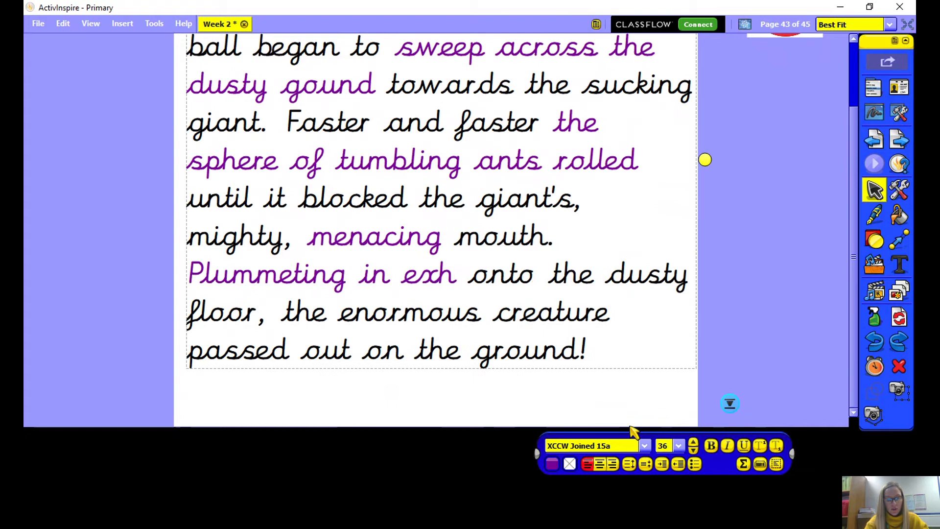
text(austion)
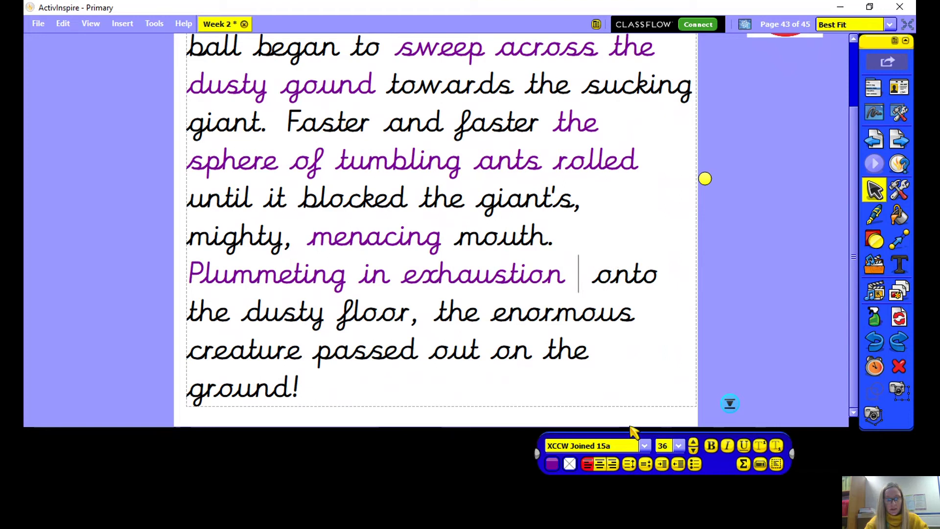
key(BackSpace)
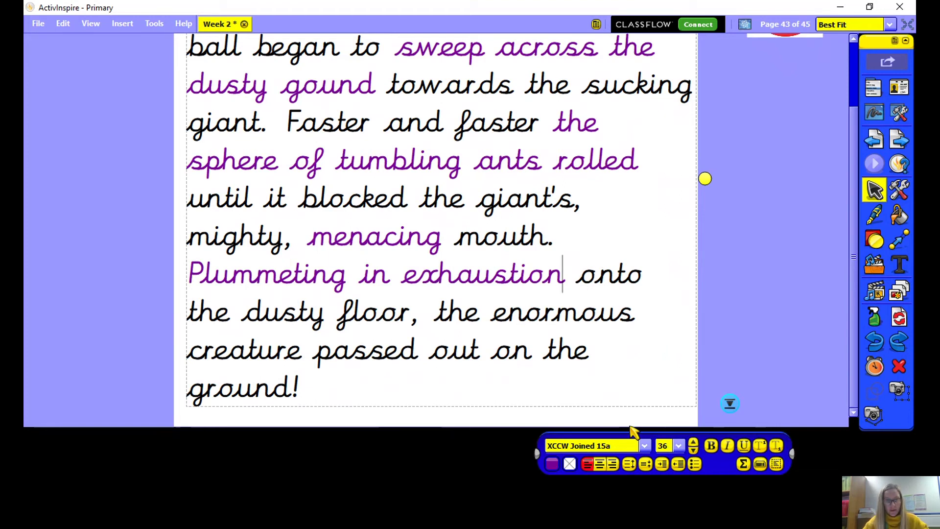
key(Right)
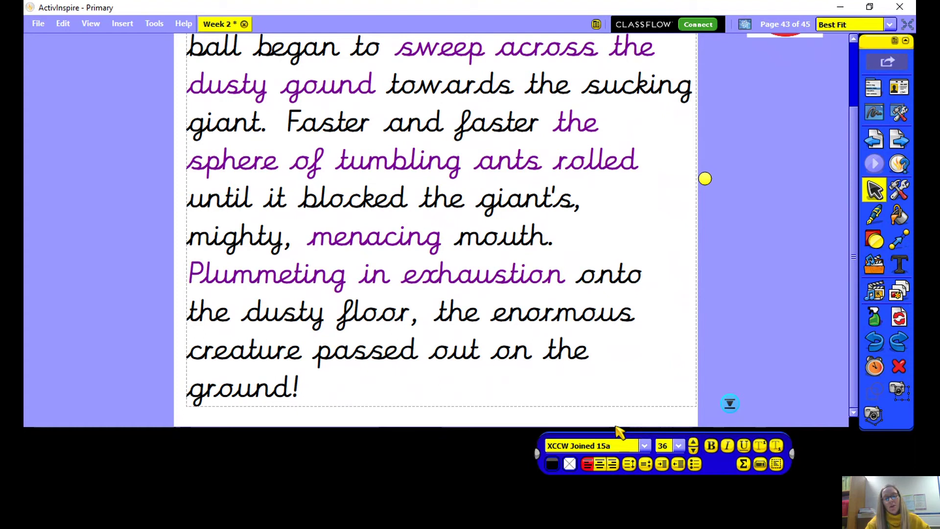
Replace "passed out on the ground" with "lay lifeless and still" in purple before the exclamation mark, and finish editing the text.
click(290, 391)
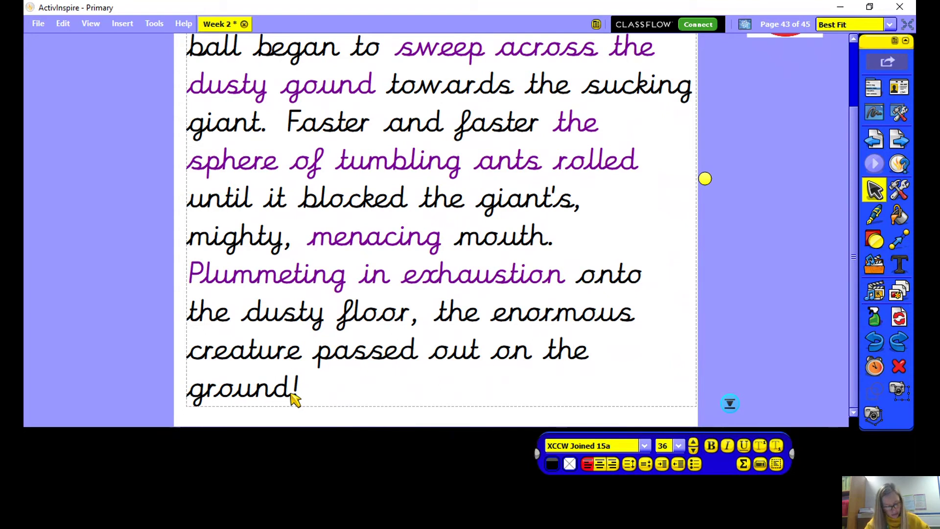
drag(291, 390, 317, 365)
key(BackSpace)
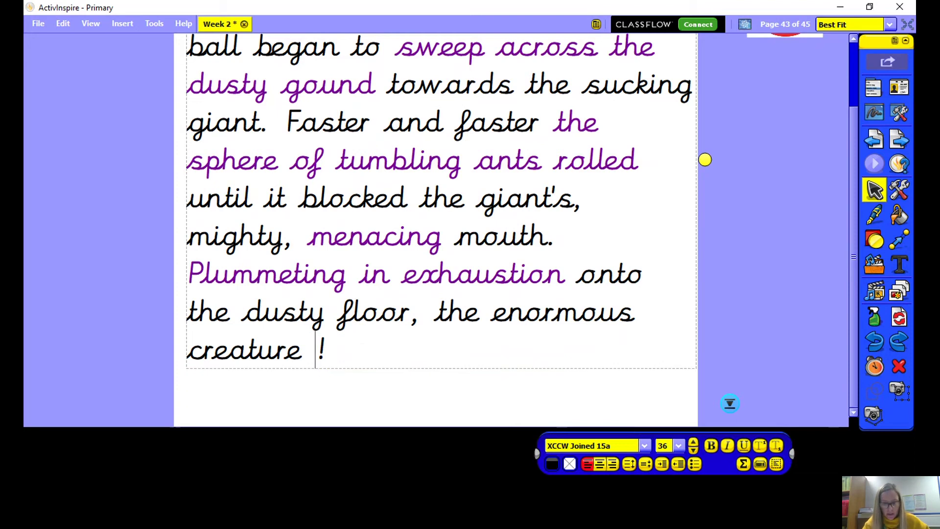
click(553, 463)
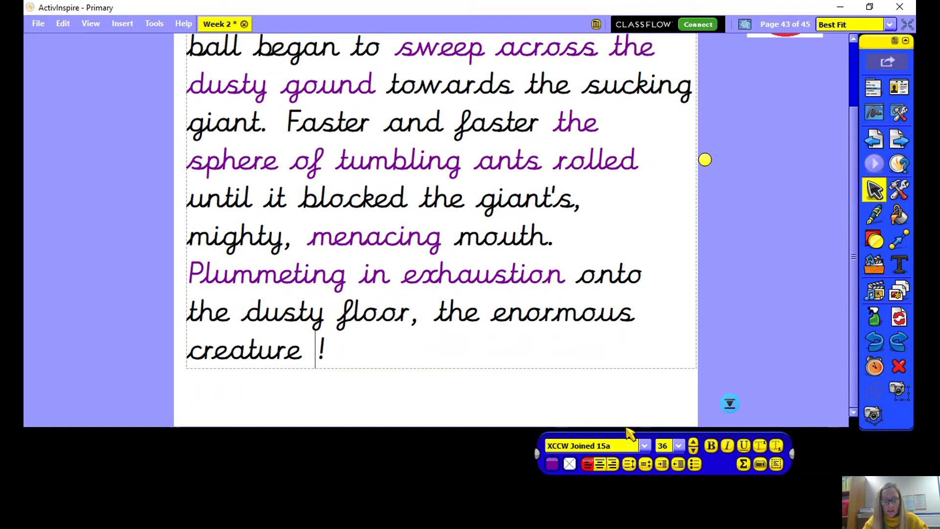
text(lay lifel)
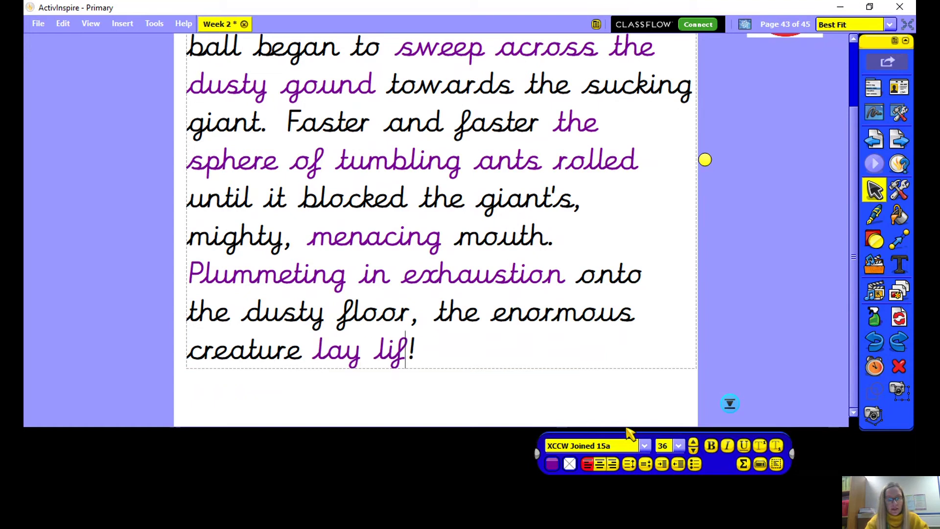
text(ess and )
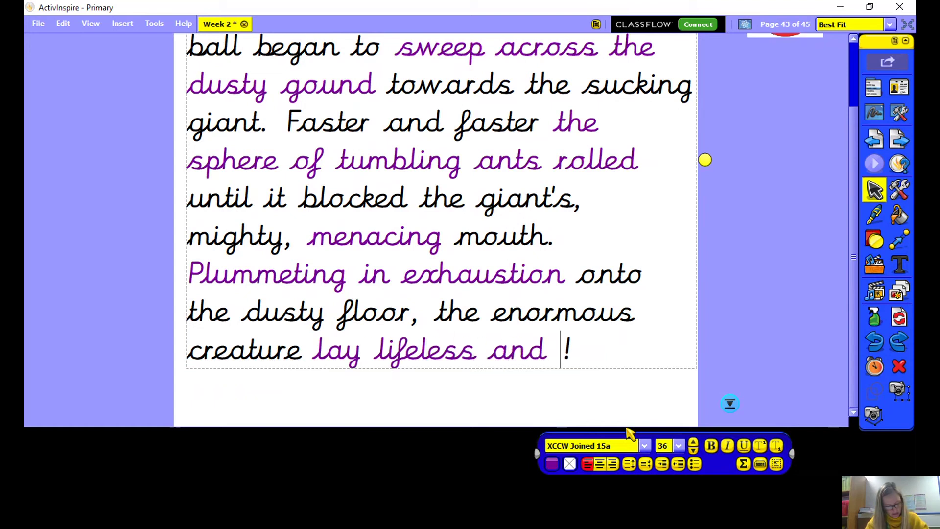
text(still)
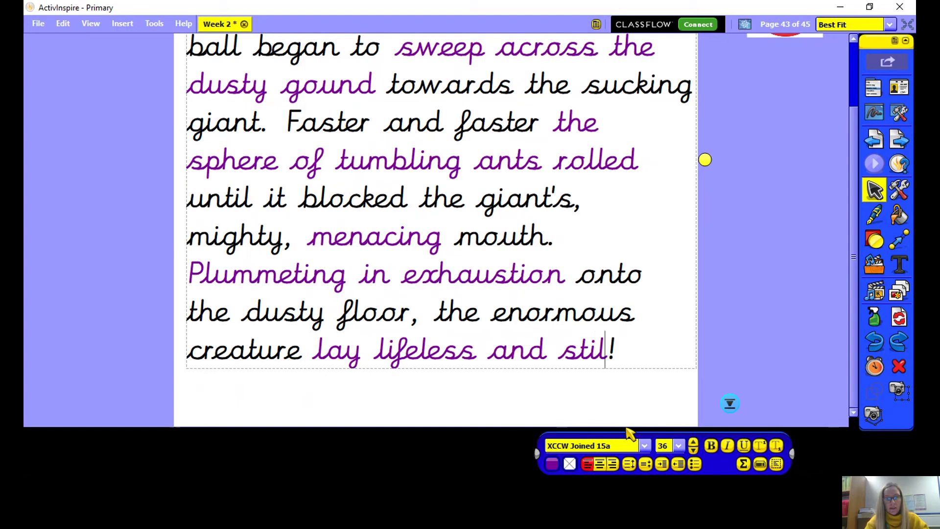
click(557, 409)
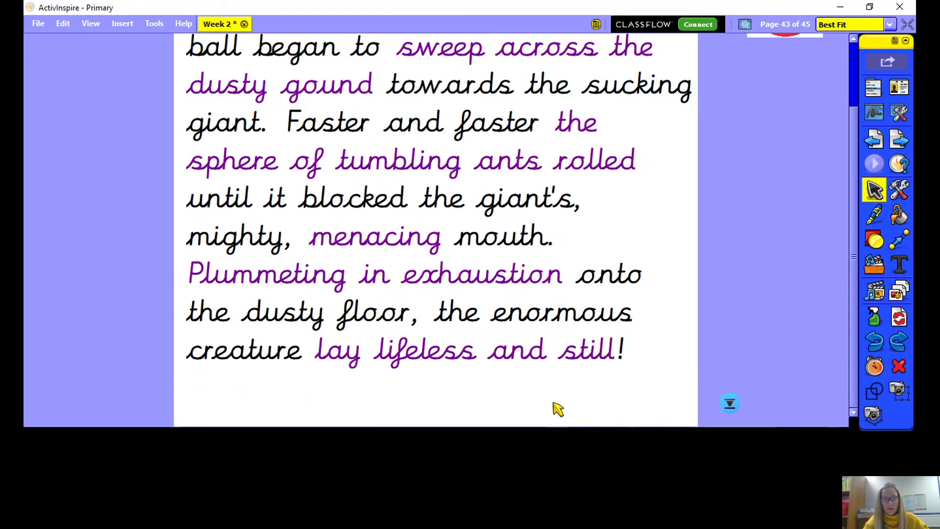
Reduce the whole paragraph's text size so it all fits on the visible page, and go to page 44.
click(629, 350)
drag(608, 338, 185, 56)
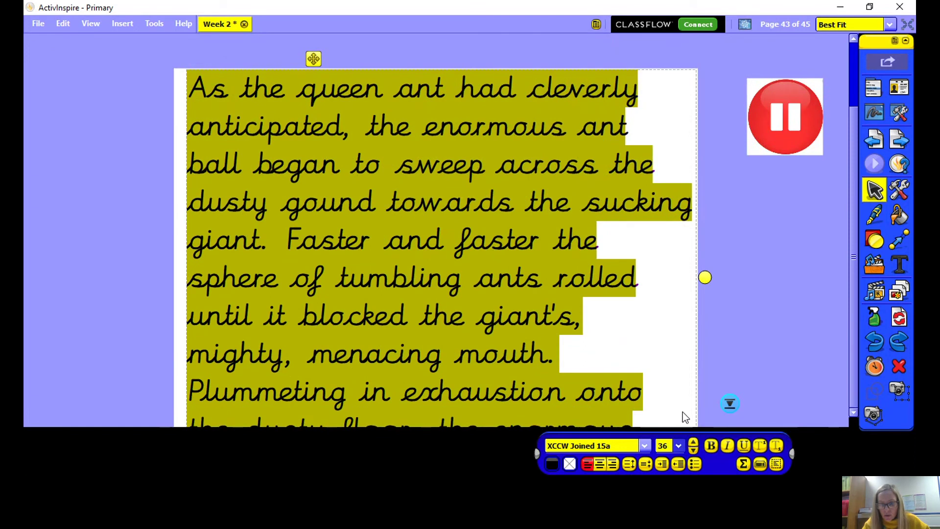
click(552, 373)
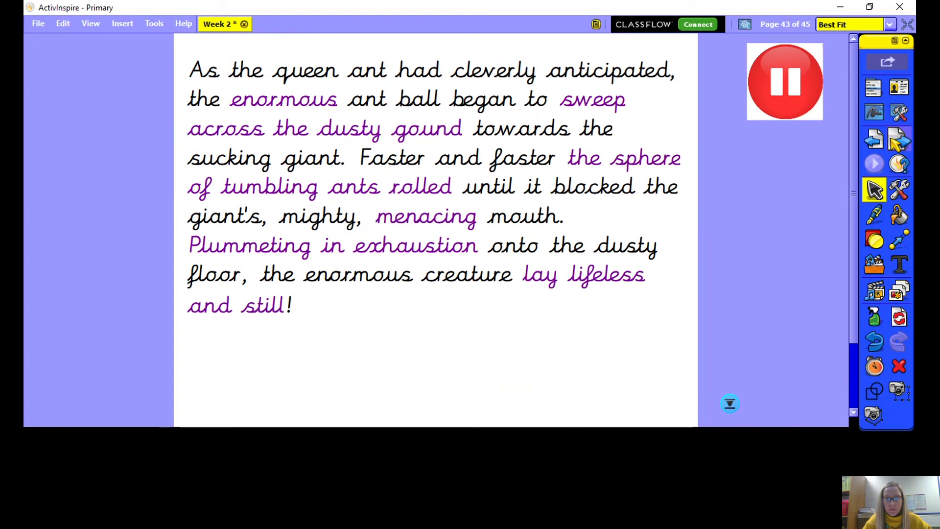
click(891, 138)
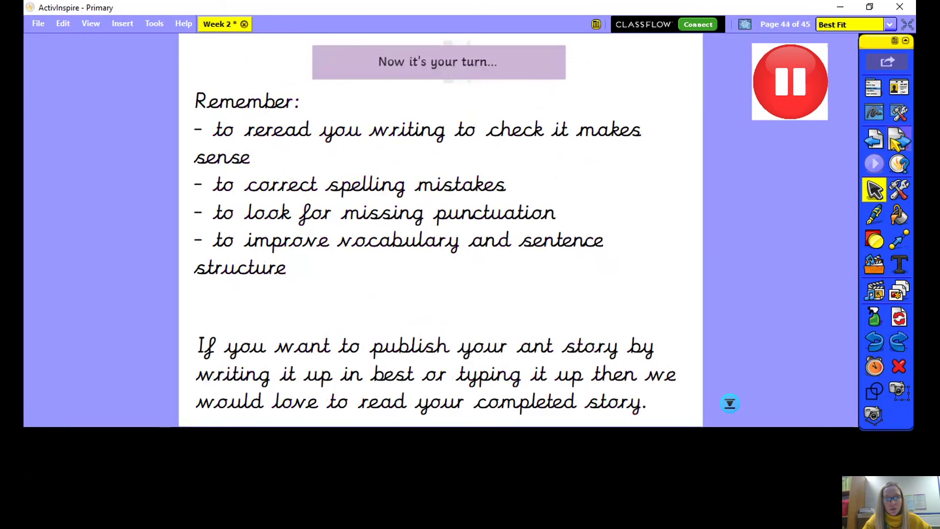